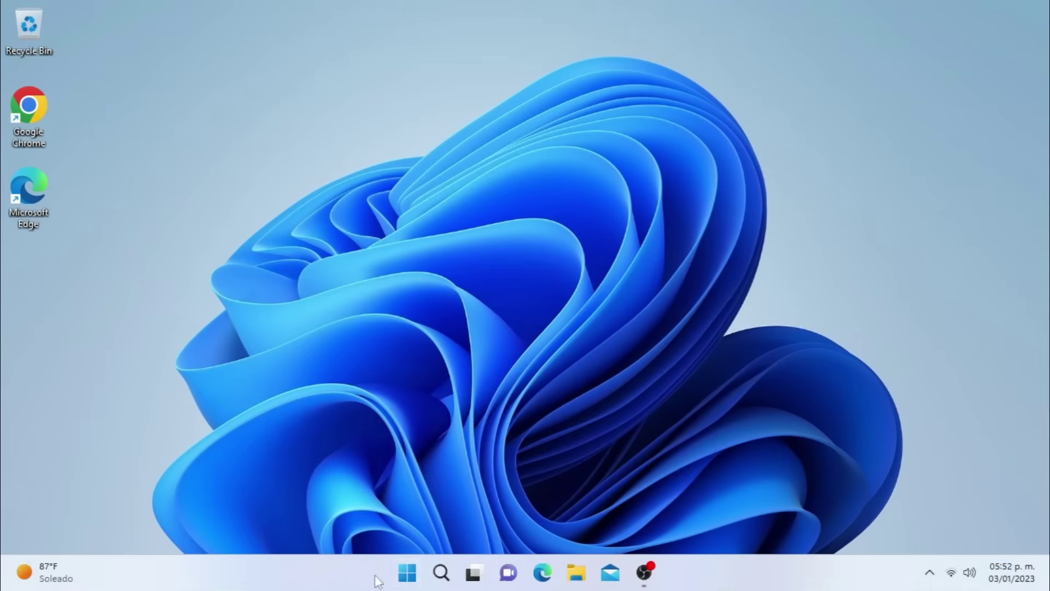
# Open Settings from the Start menu and go to the Accounts page
pyautogui.click(403, 574)
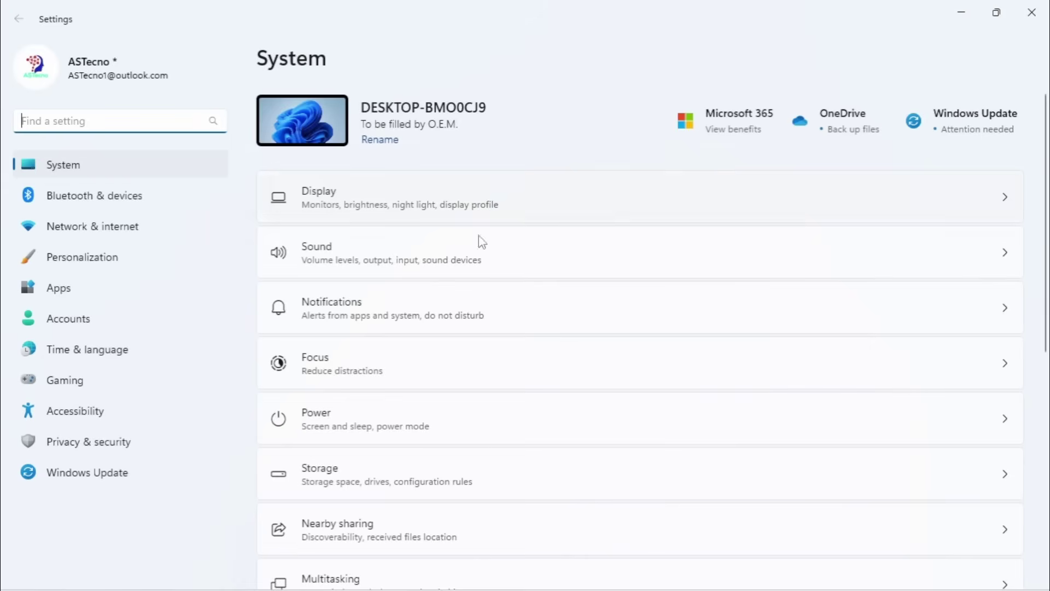
pyautogui.click(65, 328)
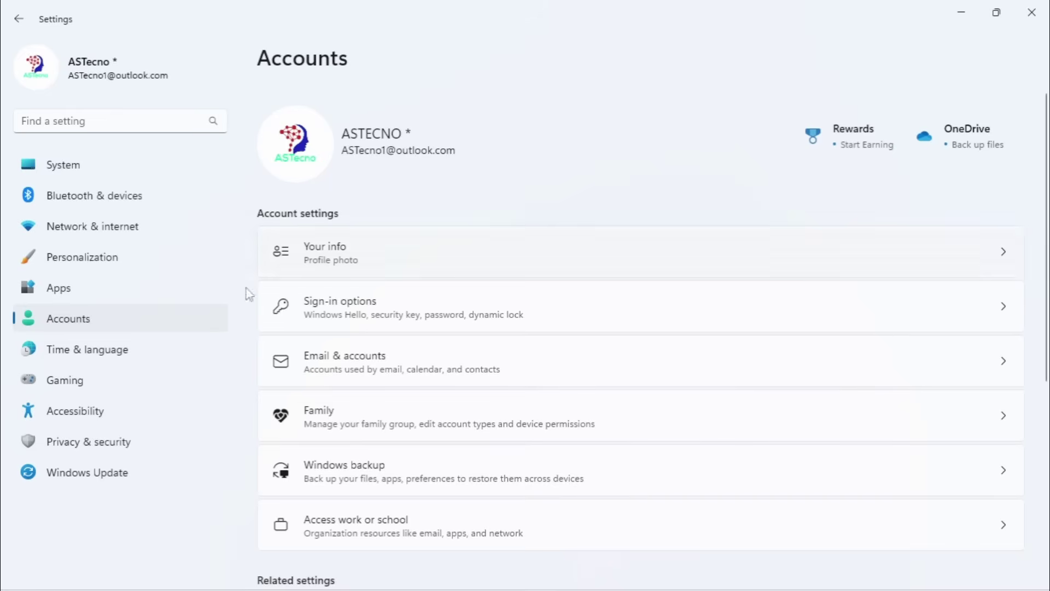
# Navigate from Windows Update's advanced options to the Recovery page under System
pyautogui.click(79, 478)
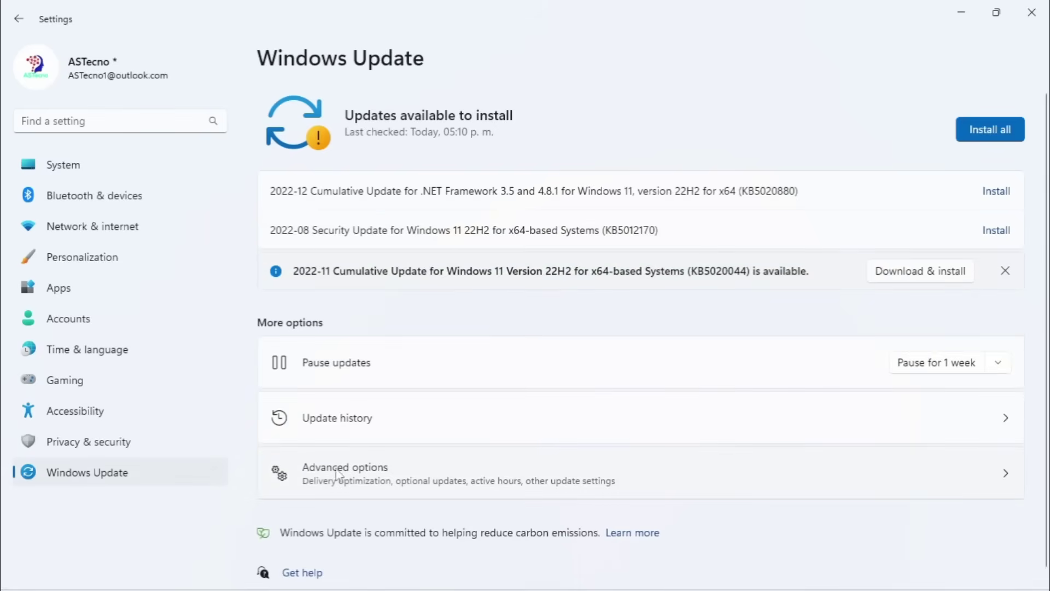
pyautogui.click(382, 477)
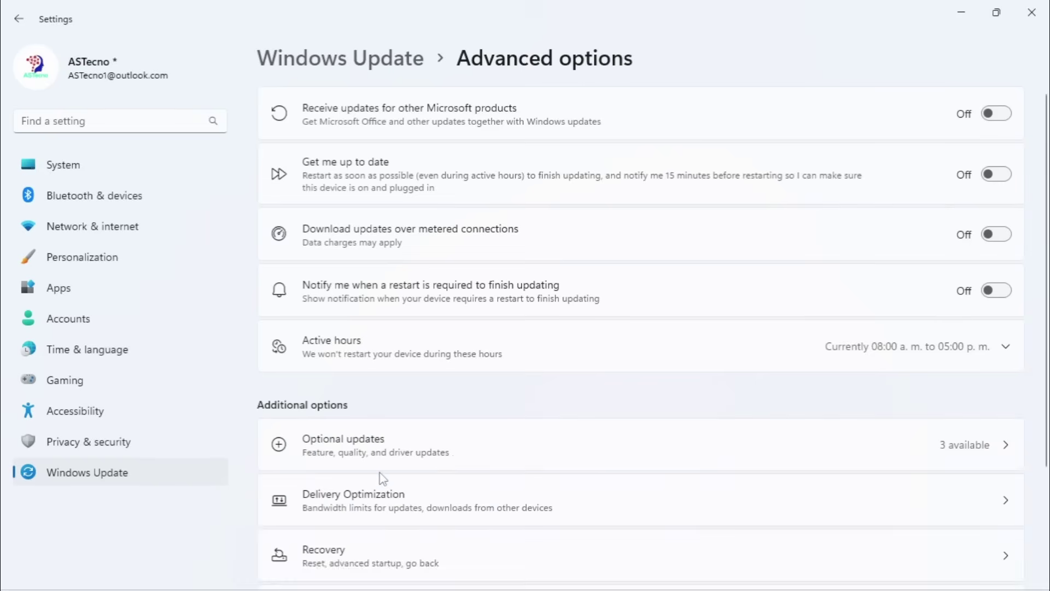
pyautogui.scroll(-3, 382, 477)
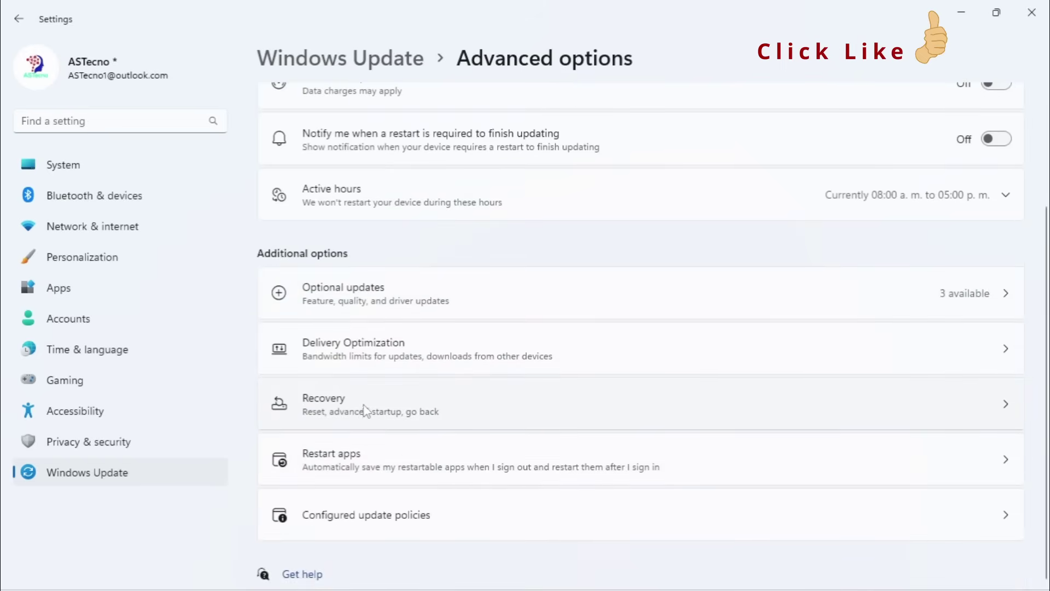
pyautogui.click(365, 411)
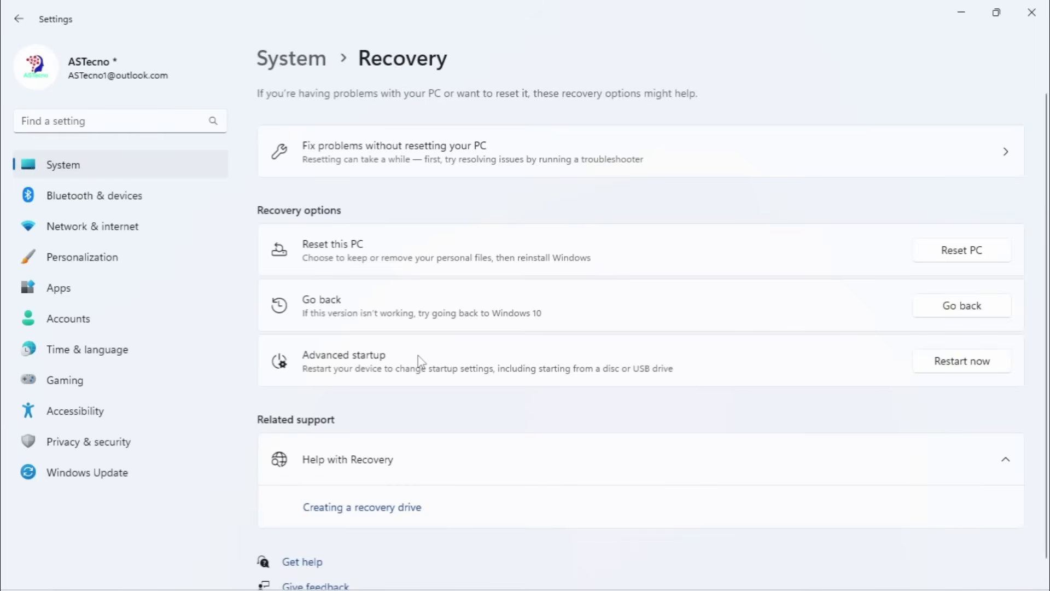
# Restart the PC now via Advanced startup and confirm the restart
pyautogui.click(958, 368)
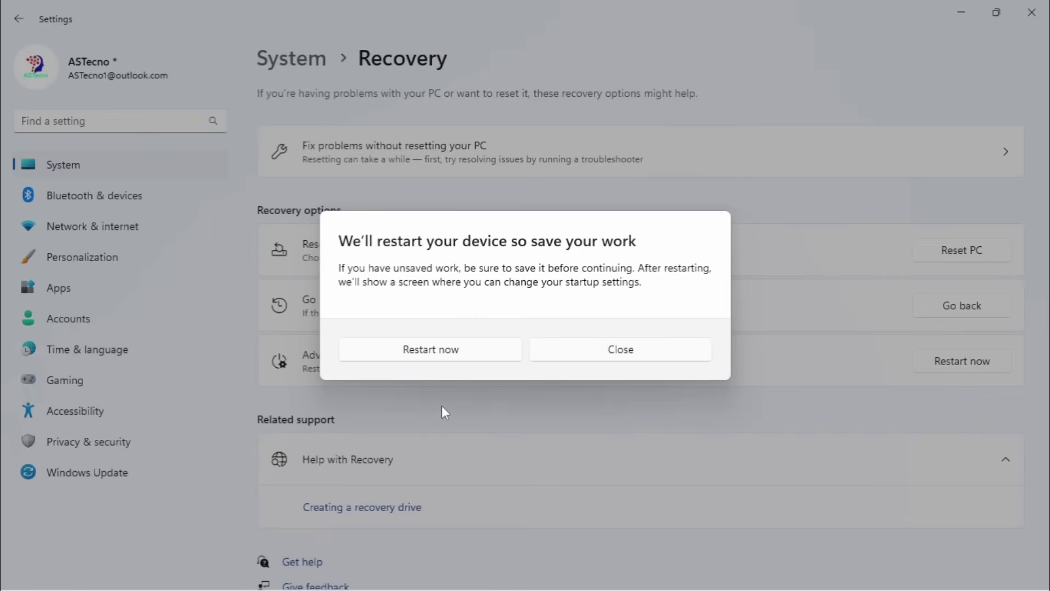
pyautogui.click(424, 353)
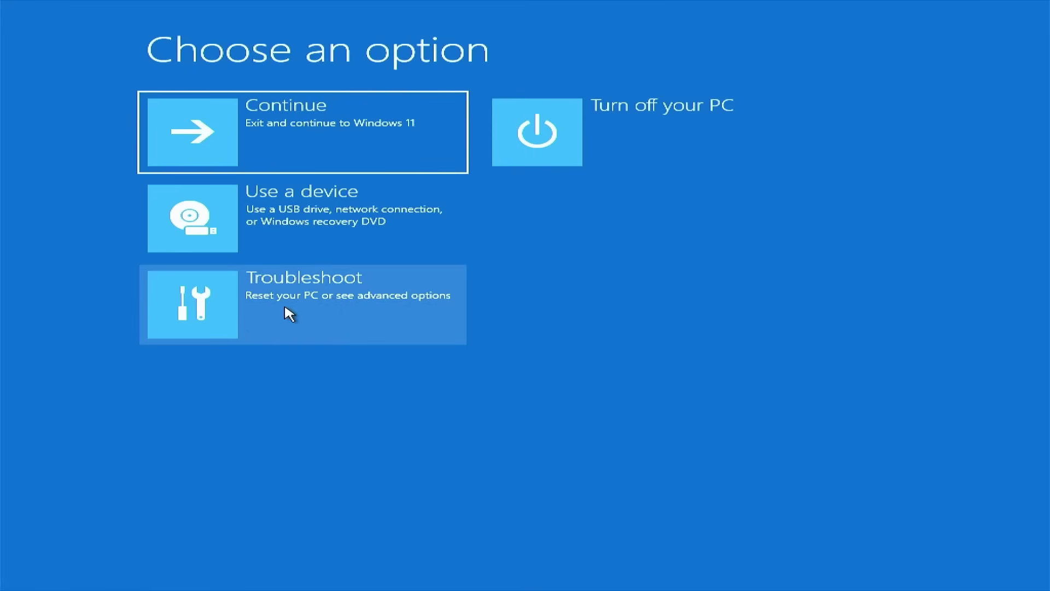
# Go to Troubleshoot > Advanced options > Startup Settings and restart to choose Safe Mode
pyautogui.click(307, 302)
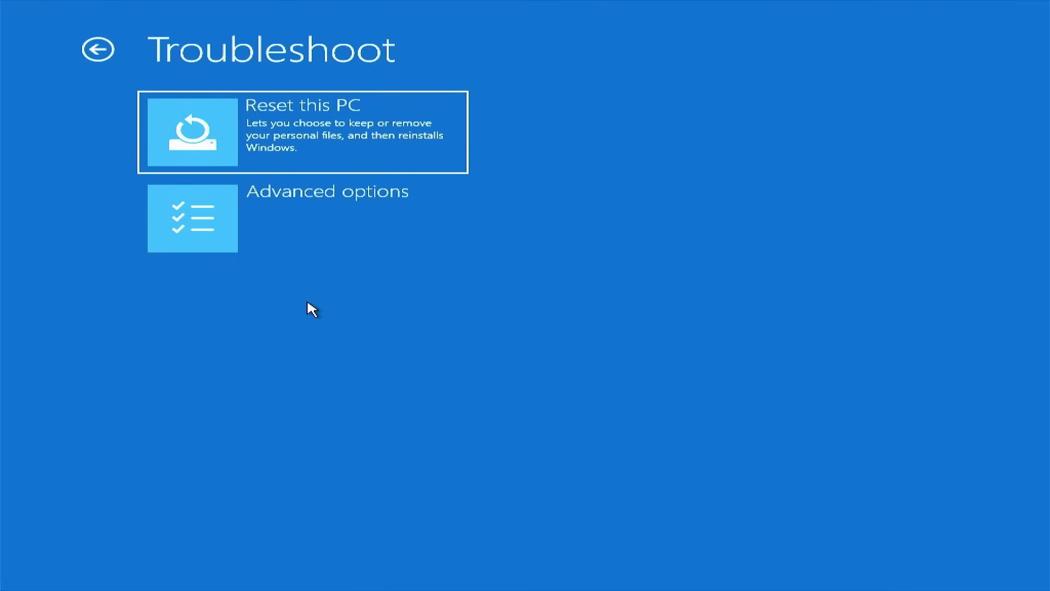
pyautogui.click(311, 225)
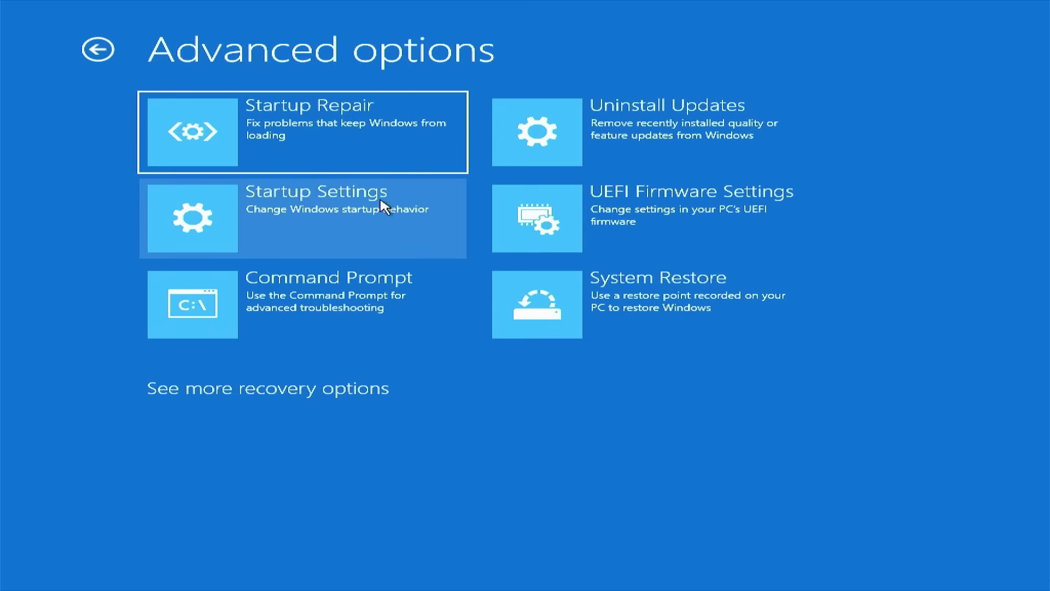
pyautogui.click(326, 227)
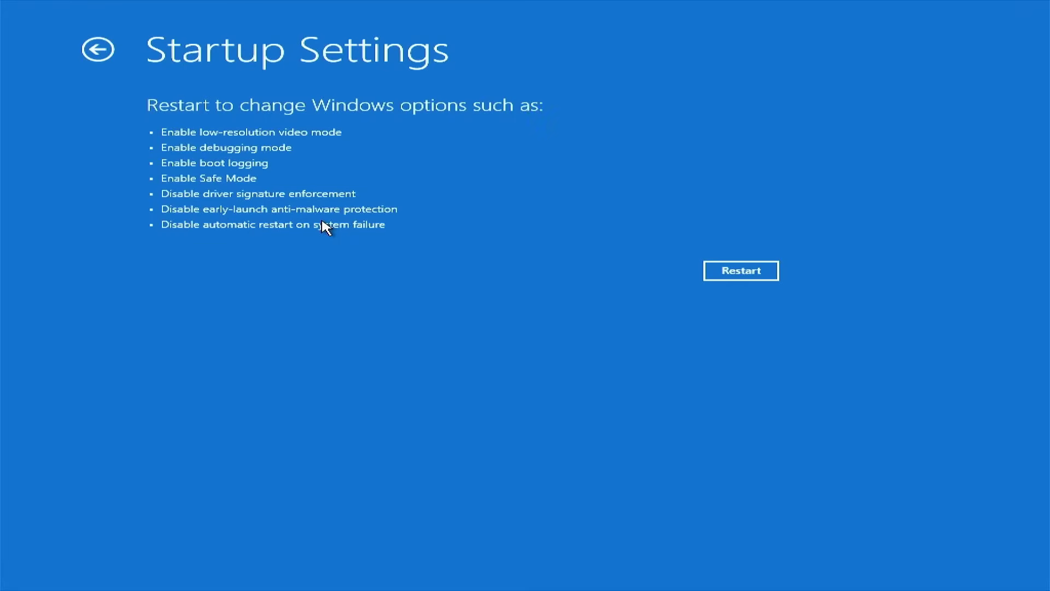
pyautogui.click(741, 275)
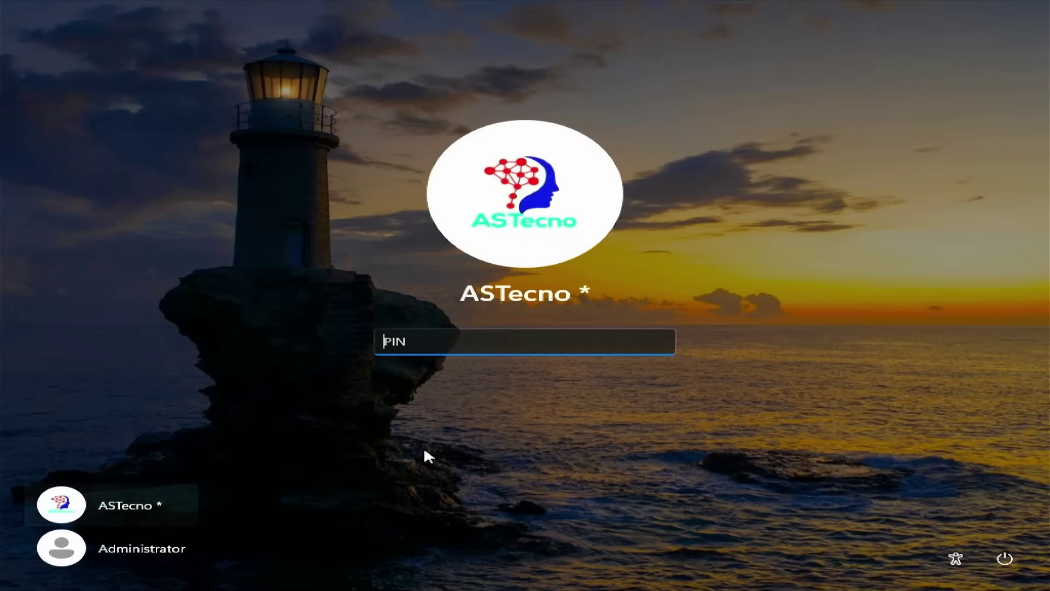
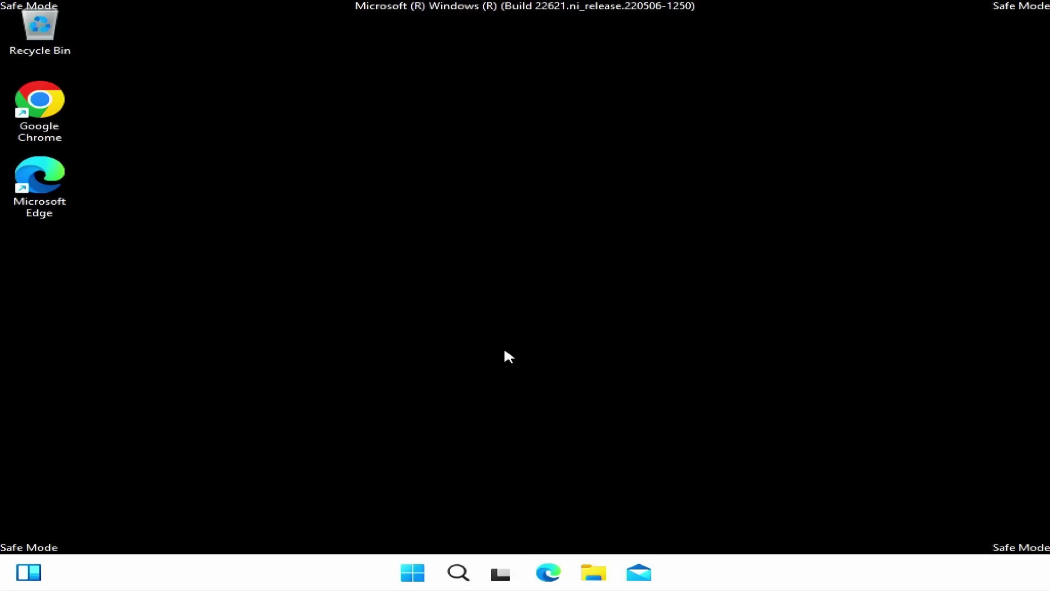
# Launch Task Manager from the Start button's right-click quick-link menu
pyautogui.rightClick(412, 572)
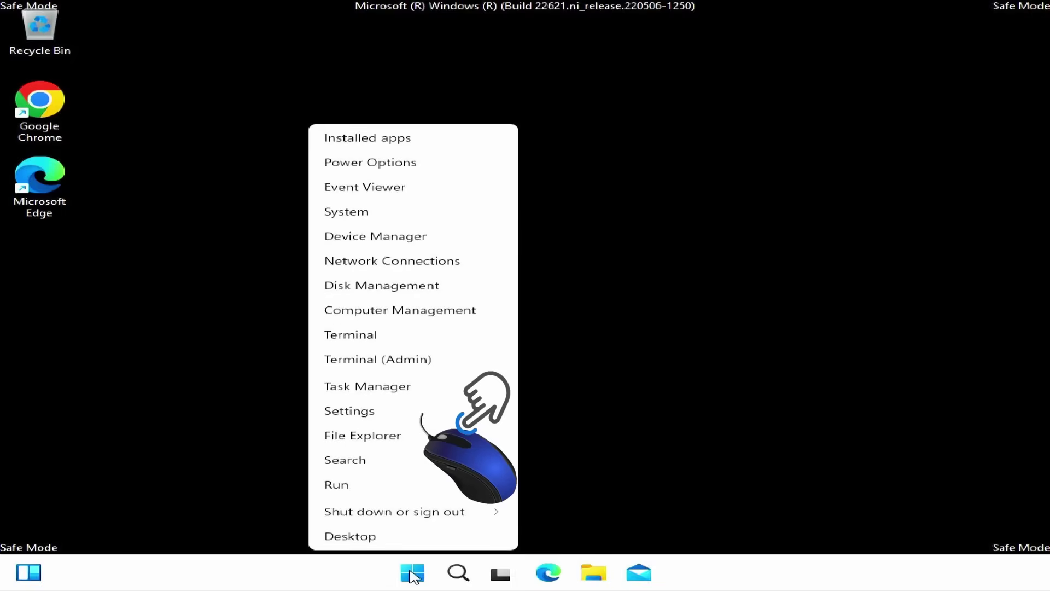
pyautogui.click(390, 387)
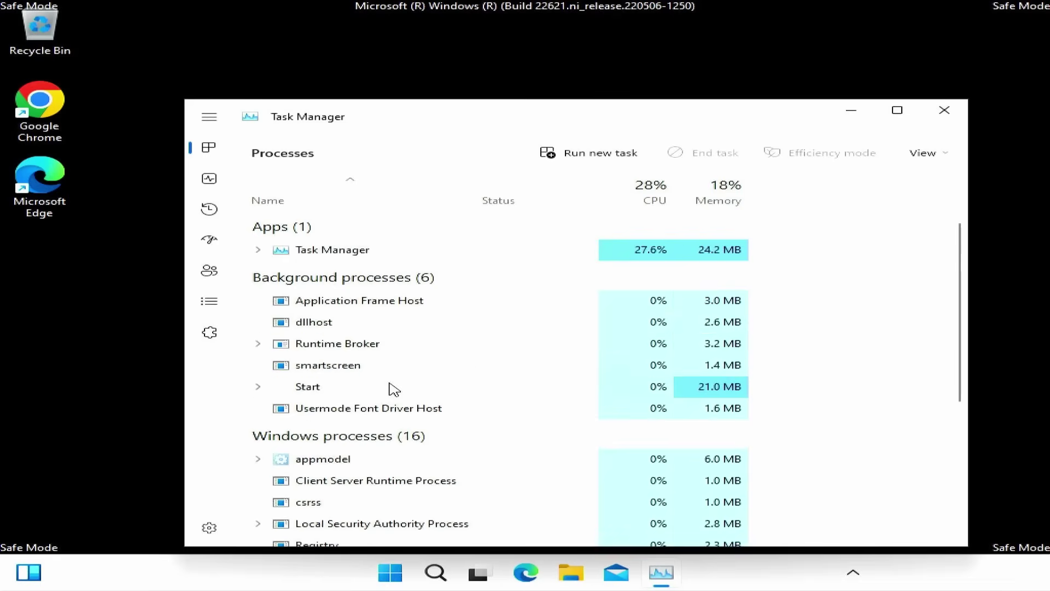
# On Task Manager's Users page, choose Manage user accounts for the signed-in user
pyautogui.click(212, 275)
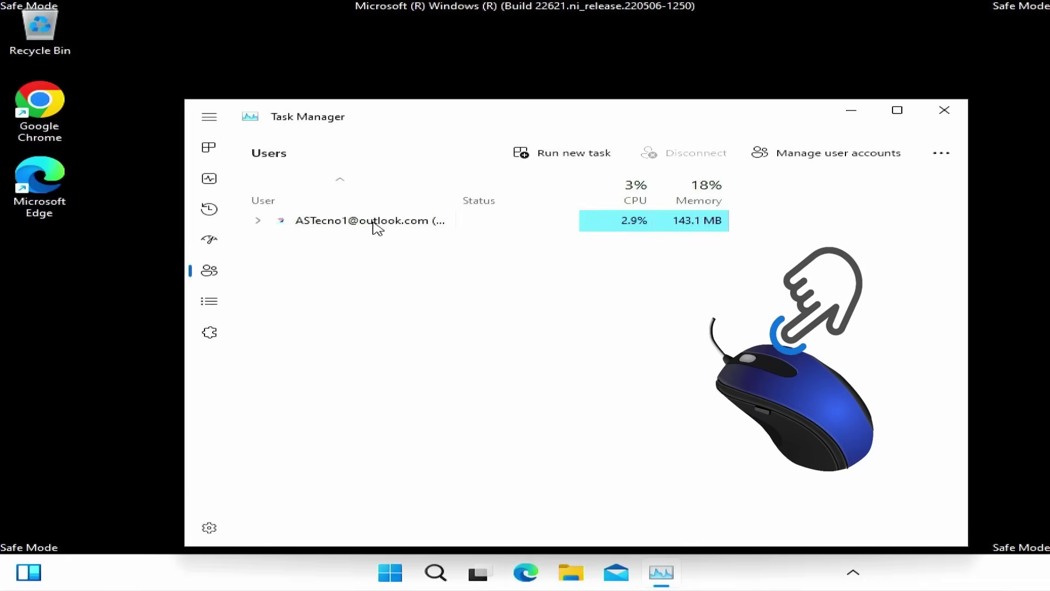
pyautogui.rightClick(374, 223)
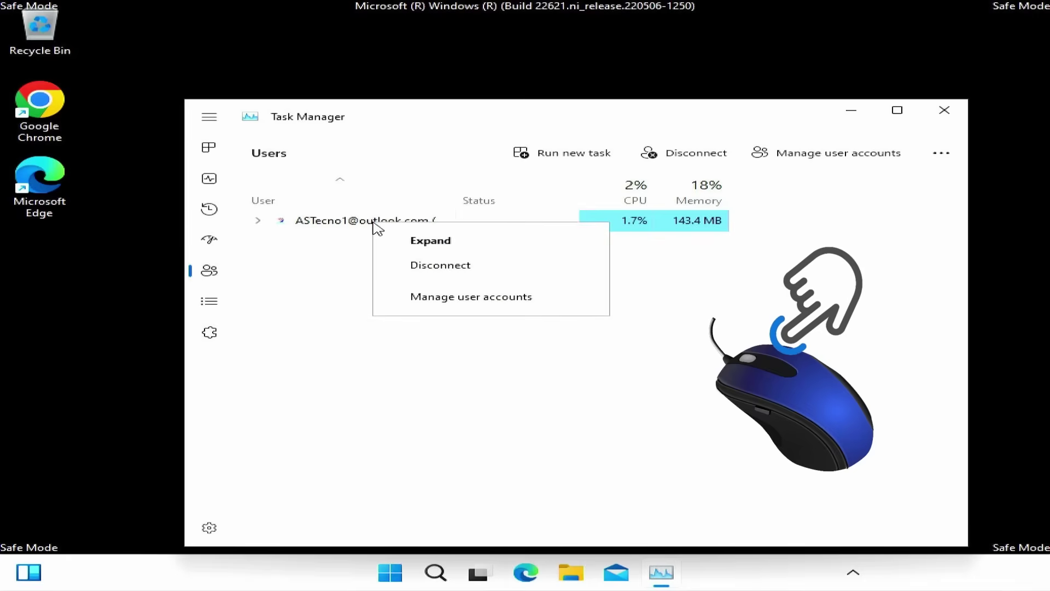
pyautogui.click(438, 300)
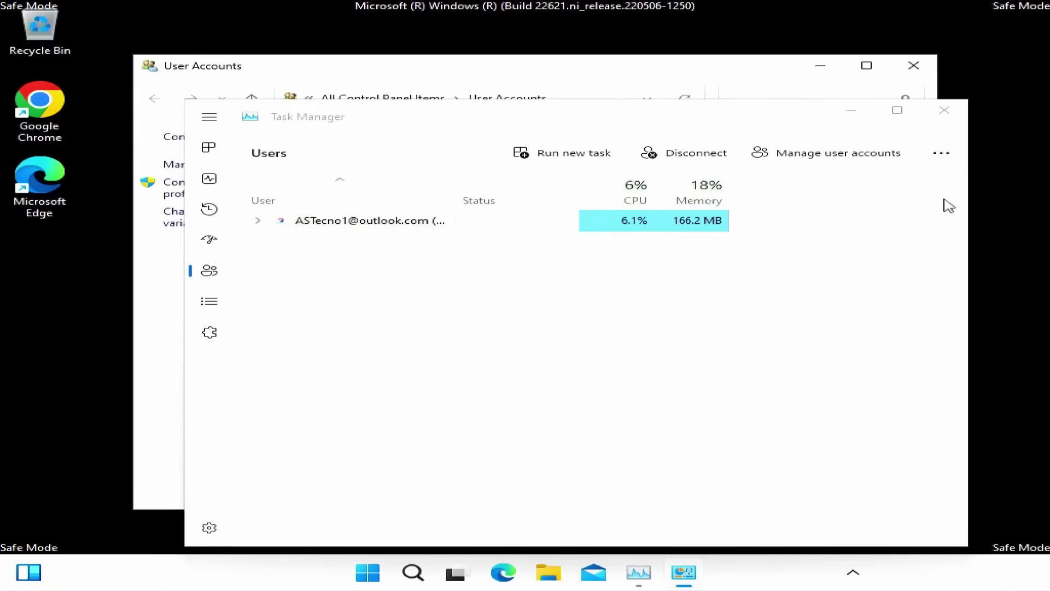
# Close Task Manager and open Change your account type, approving the UAC prompt
pyautogui.click(947, 117)
pyautogui.click(944, 112)
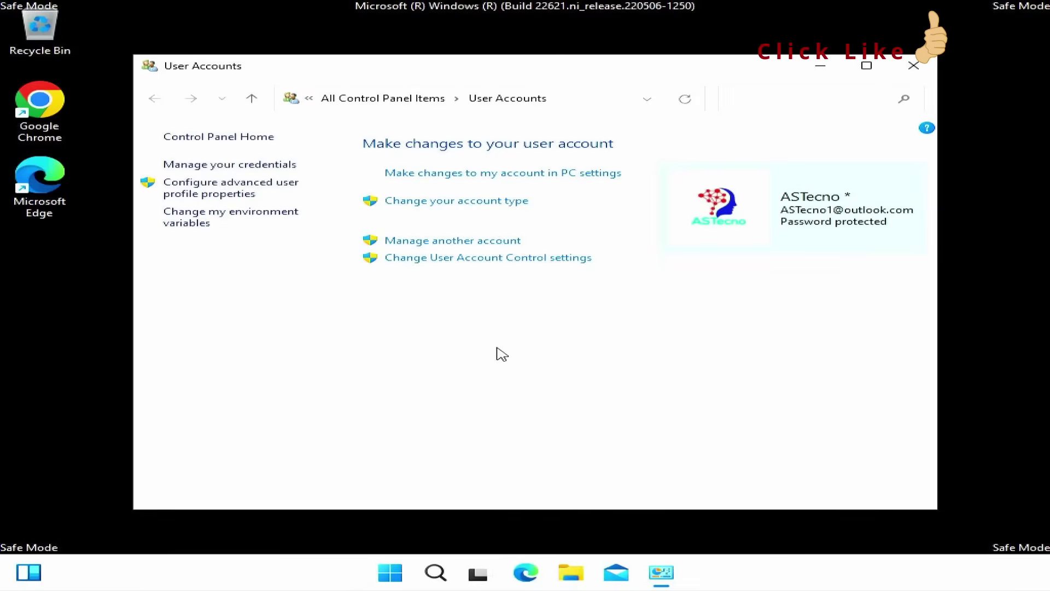
pyautogui.click(423, 206)
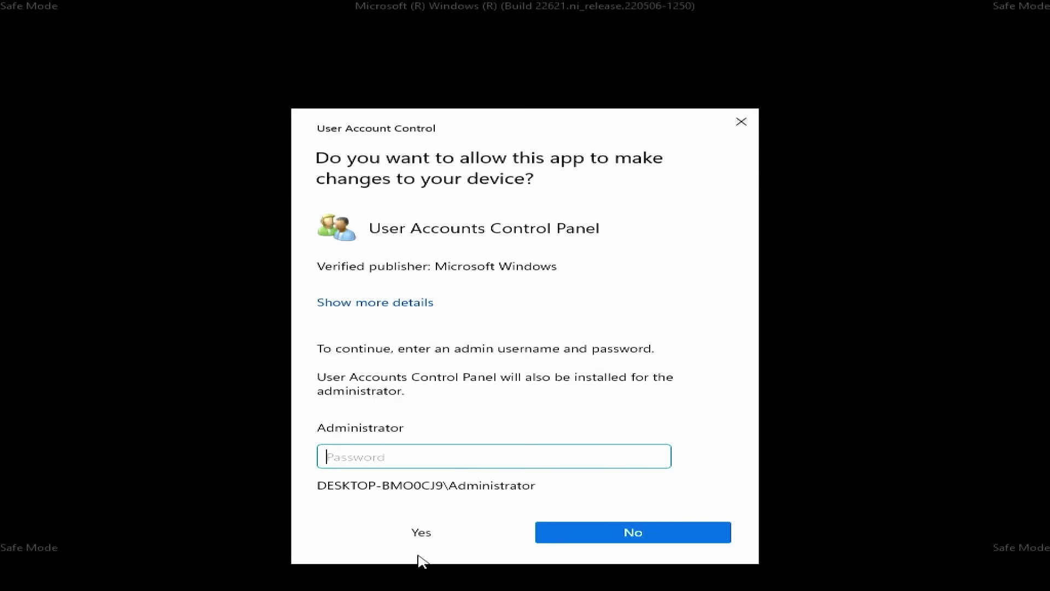
pyautogui.click(416, 533)
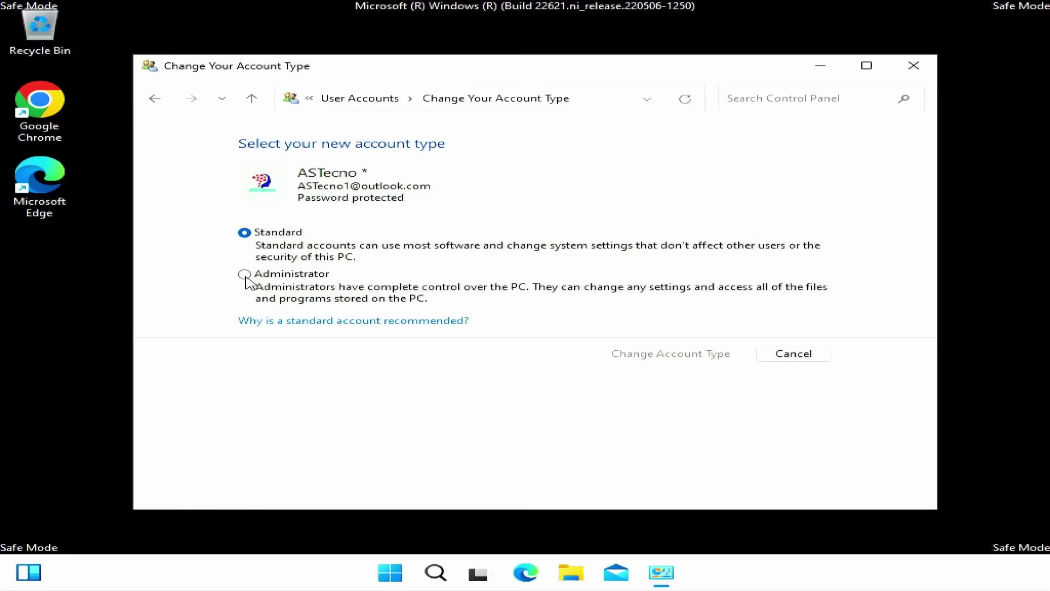
# Change the account type from Standard to Administrator
pyautogui.click(245, 275)
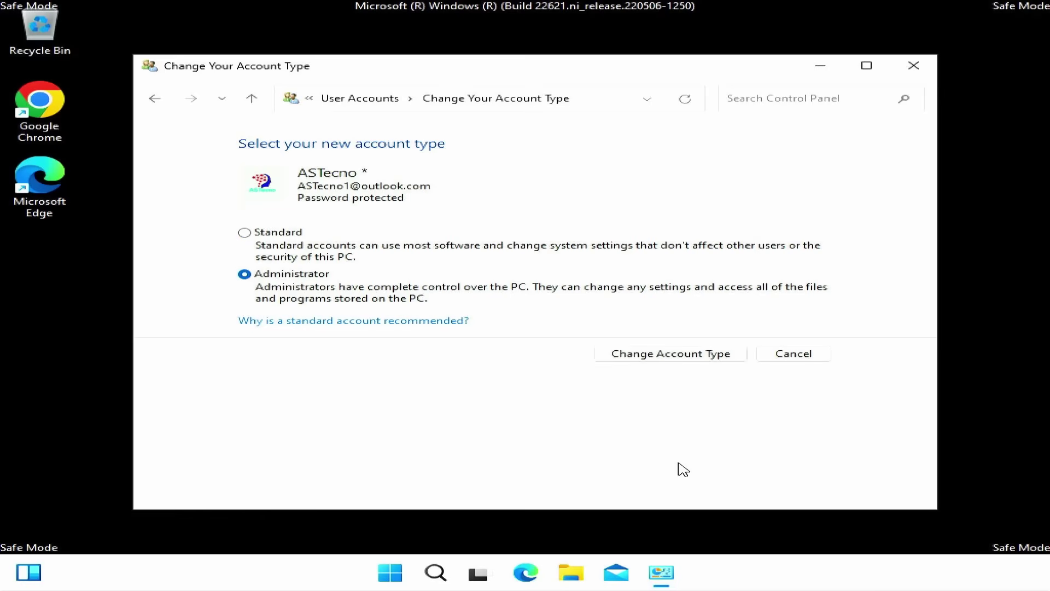
pyautogui.click(664, 359)
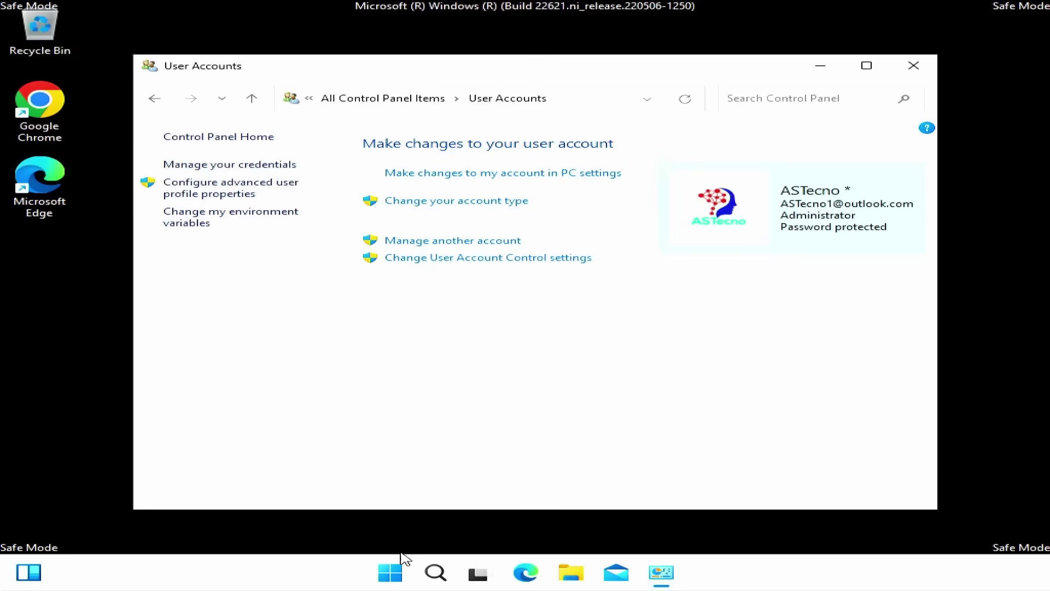
# Restart Windows from the Start power menu, then sign in with the PIN
pyautogui.click(389, 579)
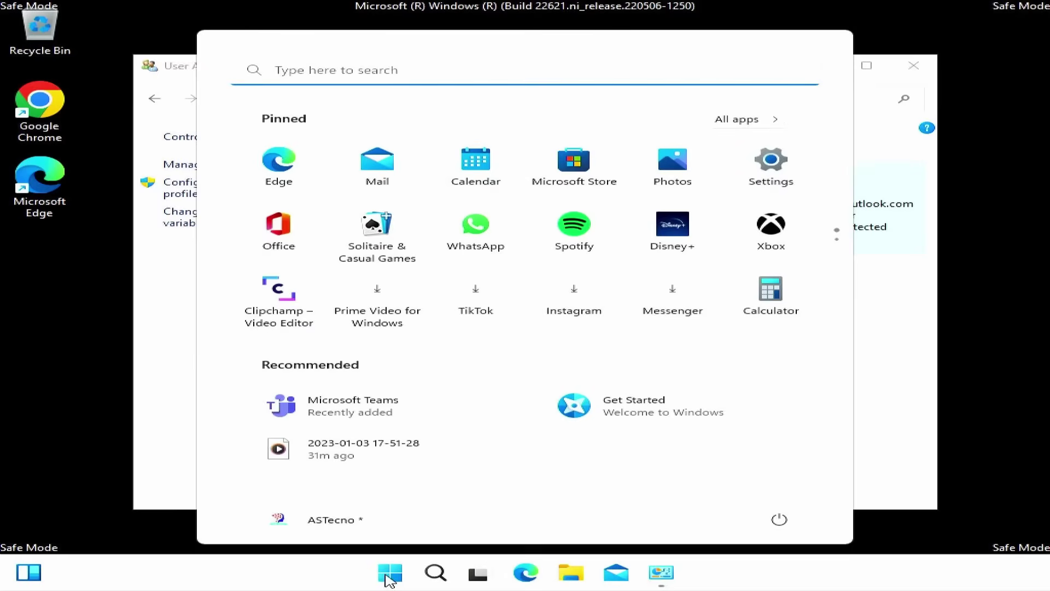
pyautogui.click(780, 521)
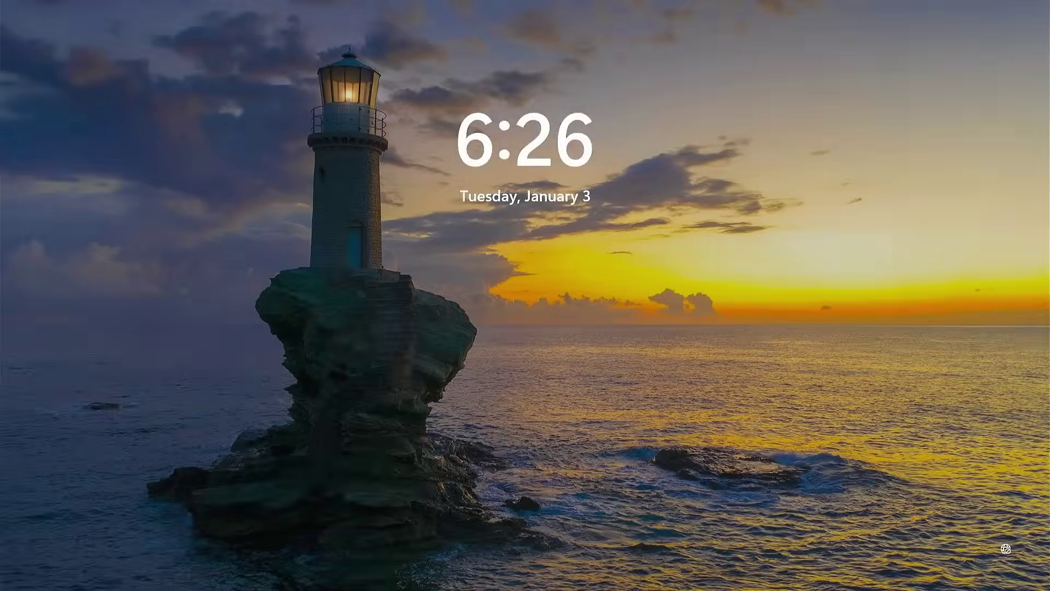
pyautogui.press('Return')
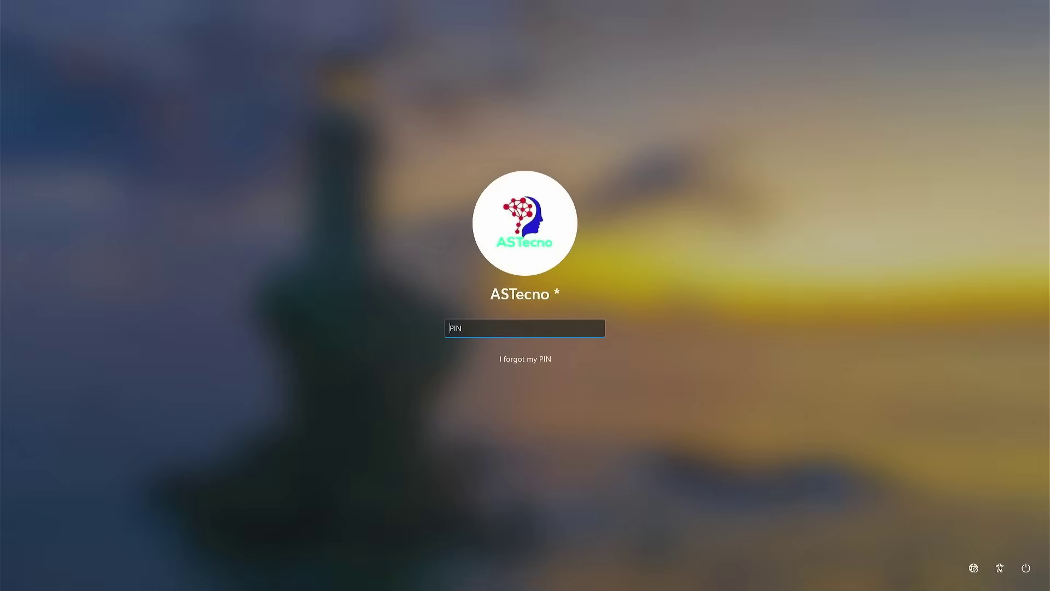
pyautogui.press('Return')
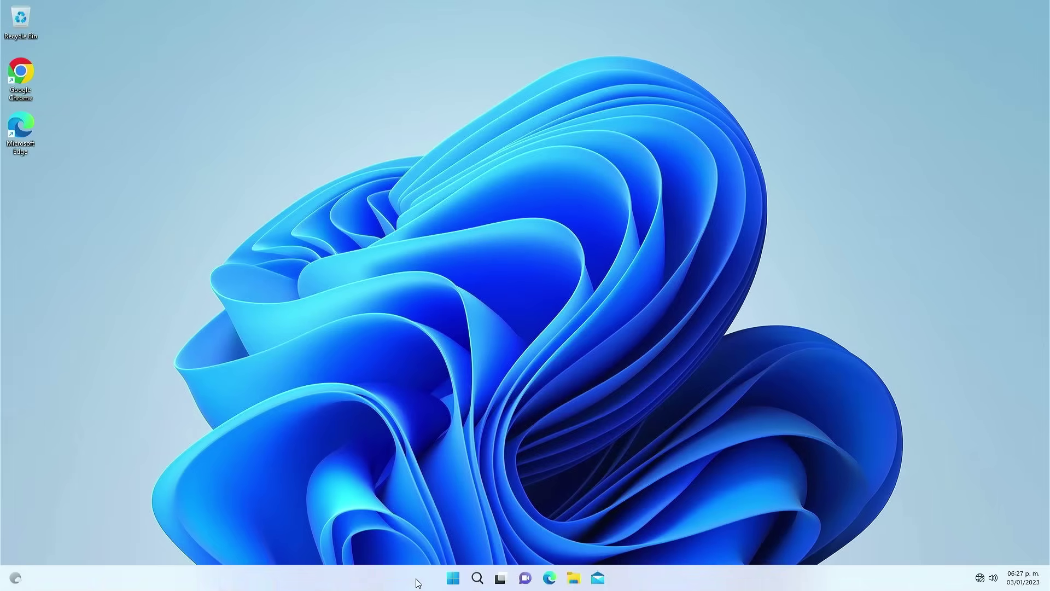
# Confirm on the Settings Accounts page that the account is now Administrator, then close Settings
pyautogui.click(449, 580)
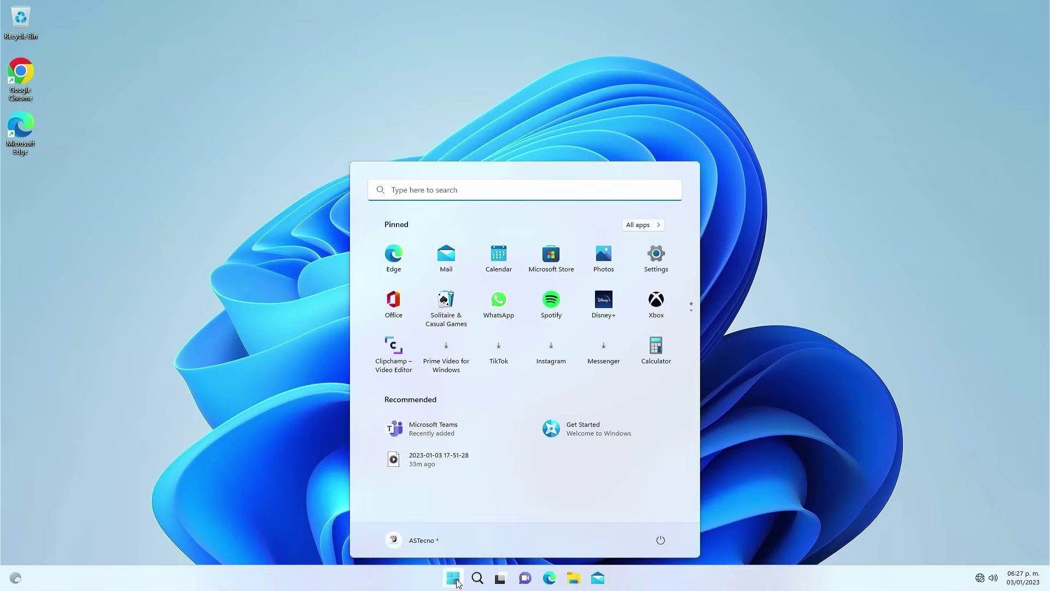
pyautogui.click(656, 257)
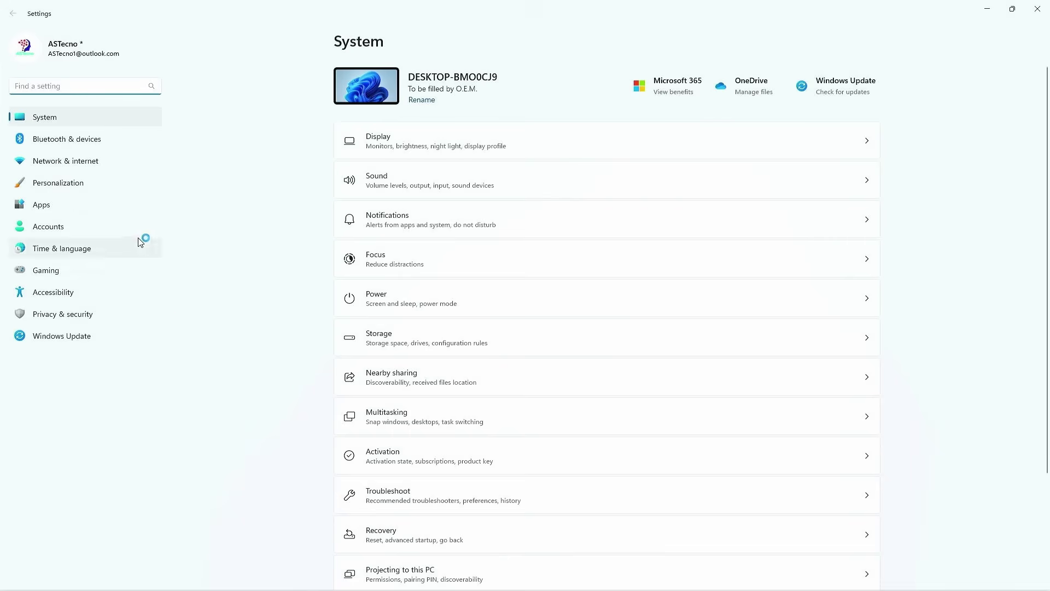
pyautogui.click(86, 228)
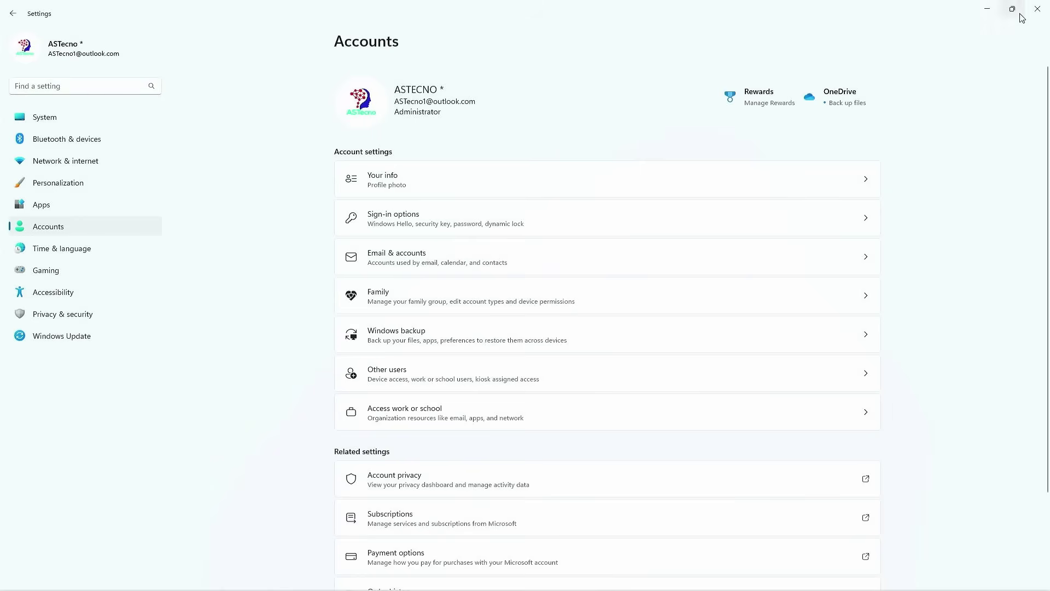
pyautogui.click(1036, 10)
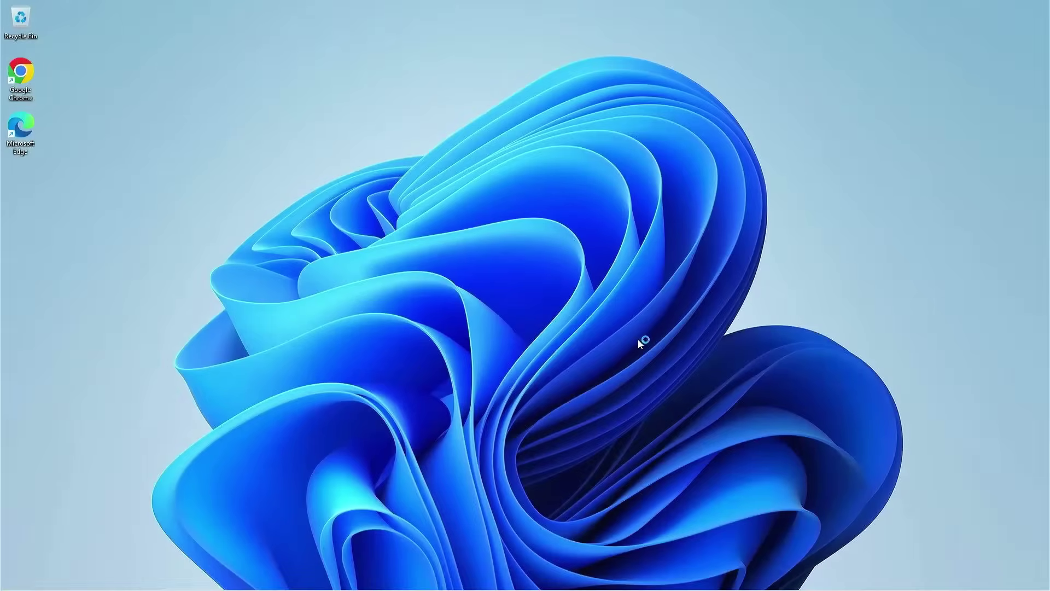